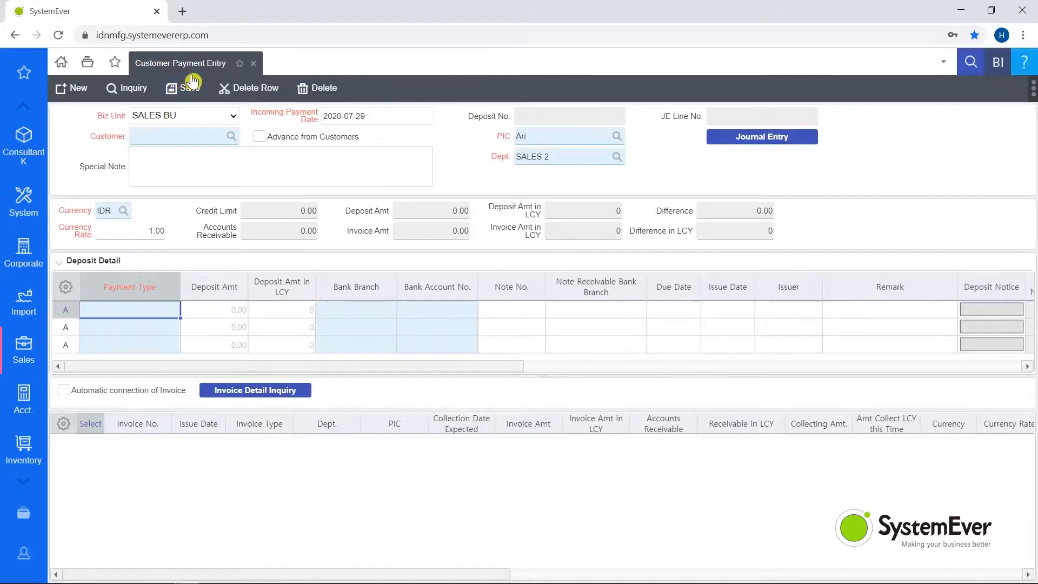
Step: Enter the customer's name, retrieve the customer's outstanding invoices and select the invoice issued on 2020-07-22
click(153, 131)
text(nelly)
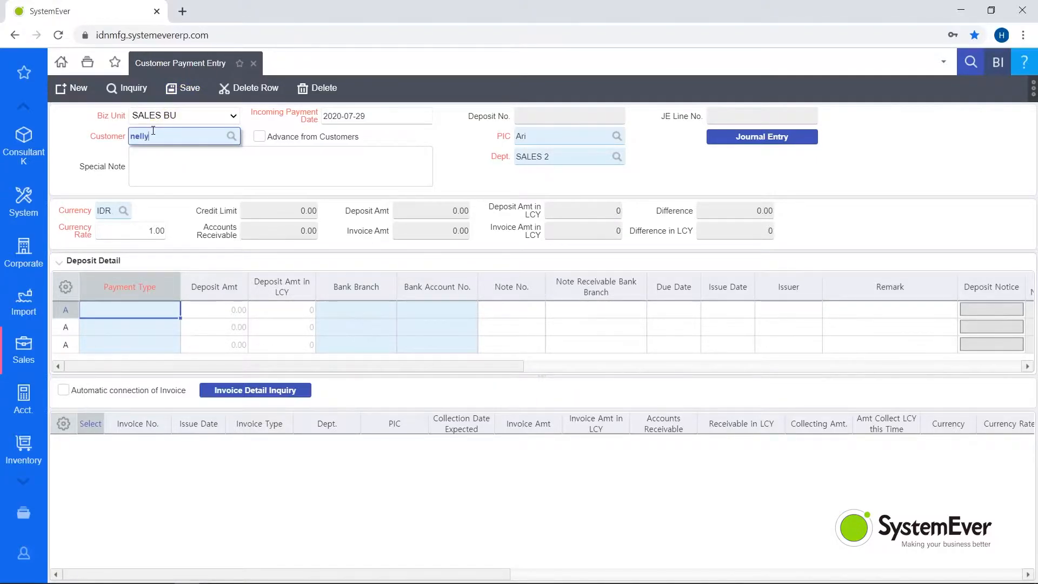
key(Return)
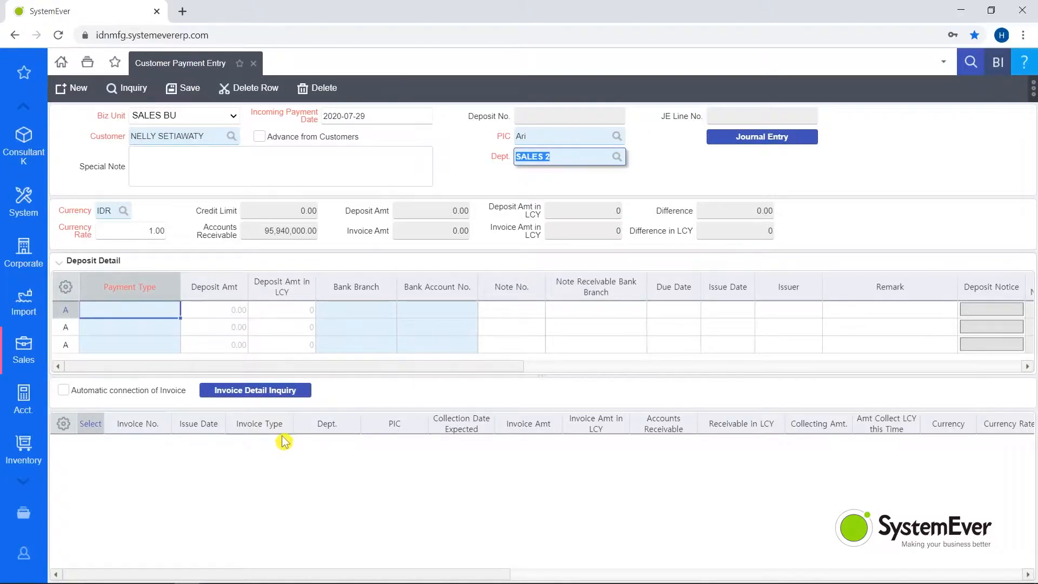
click(278, 394)
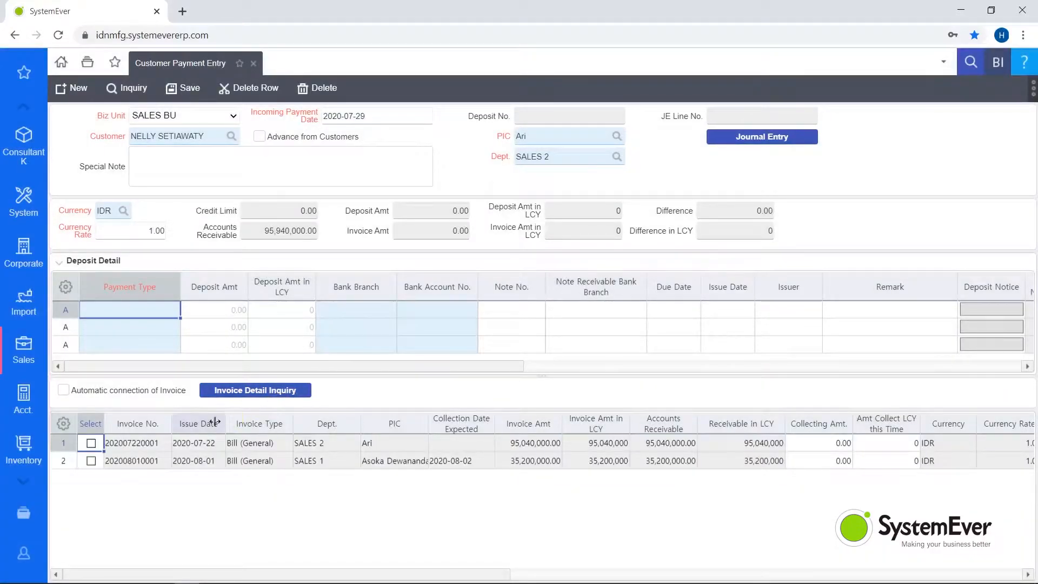
click(91, 444)
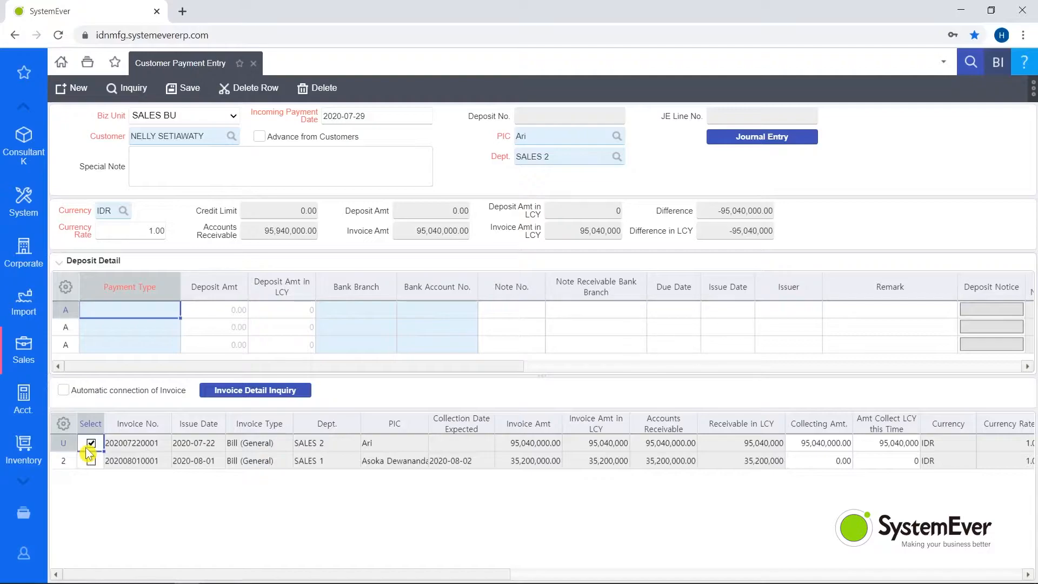
Step: Set the first deposit line's payment type to Note Receivable and its deposit amount to 95,040,000
double_click(132, 317)
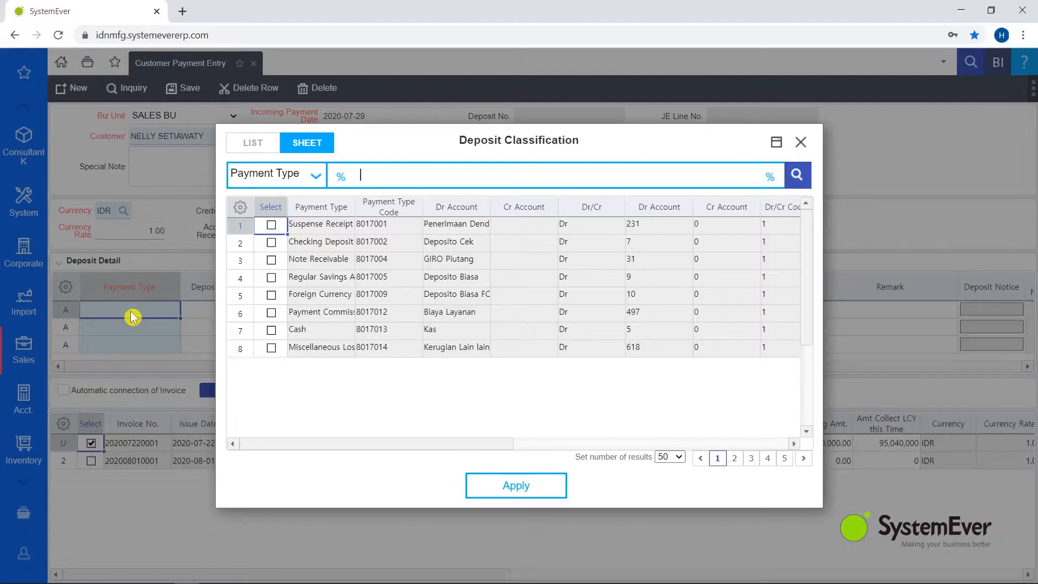
click(316, 263)
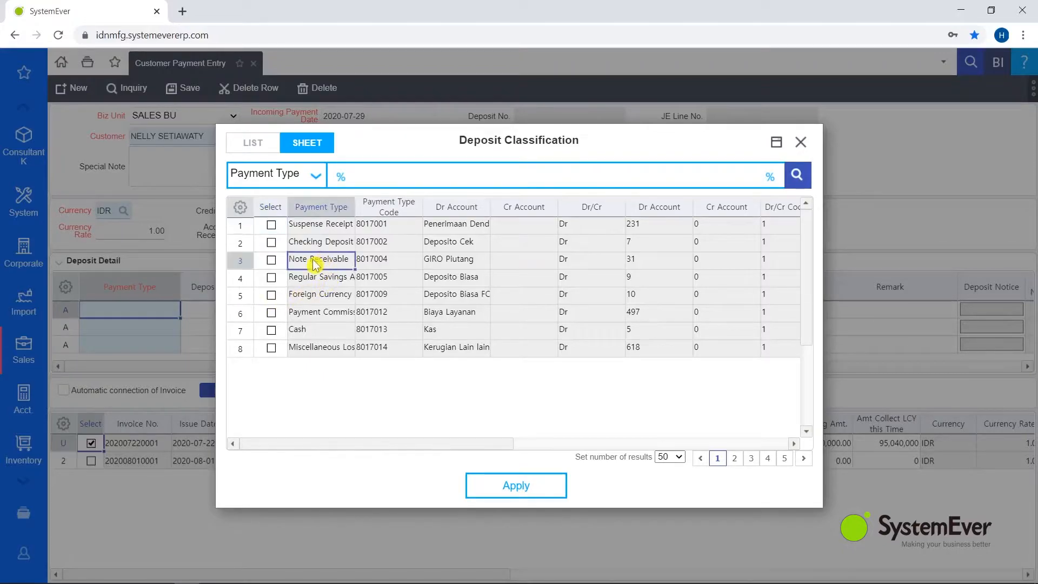
double_click(315, 264)
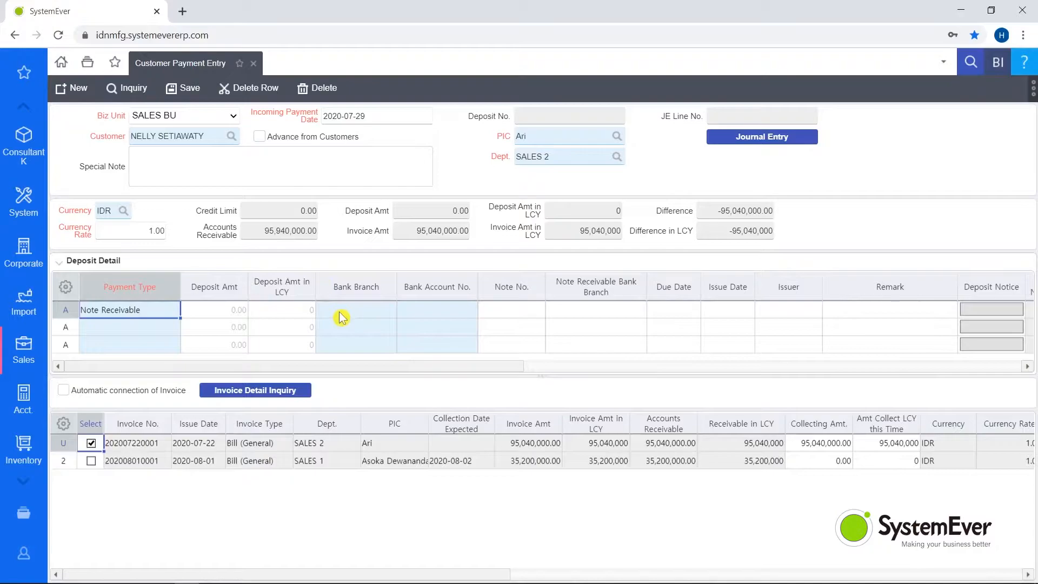
click(227, 312)
text(95040000)
key(Tab)
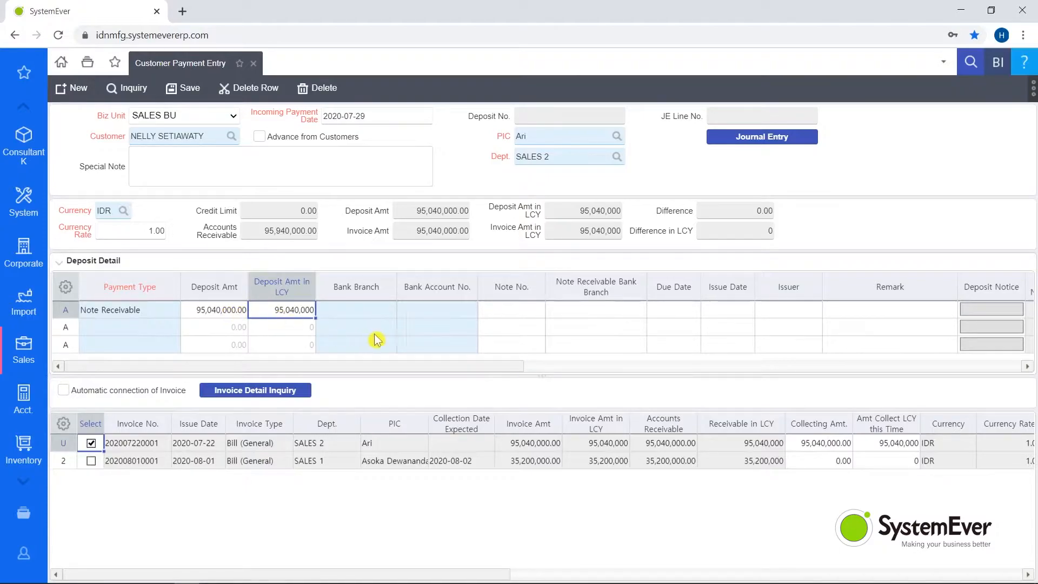
Step: Set the deposit line's bank branch to Maybank Permata Hijau and assign PT GLOBAL EVER TRADING's bank account number
click(366, 313)
text(permat)
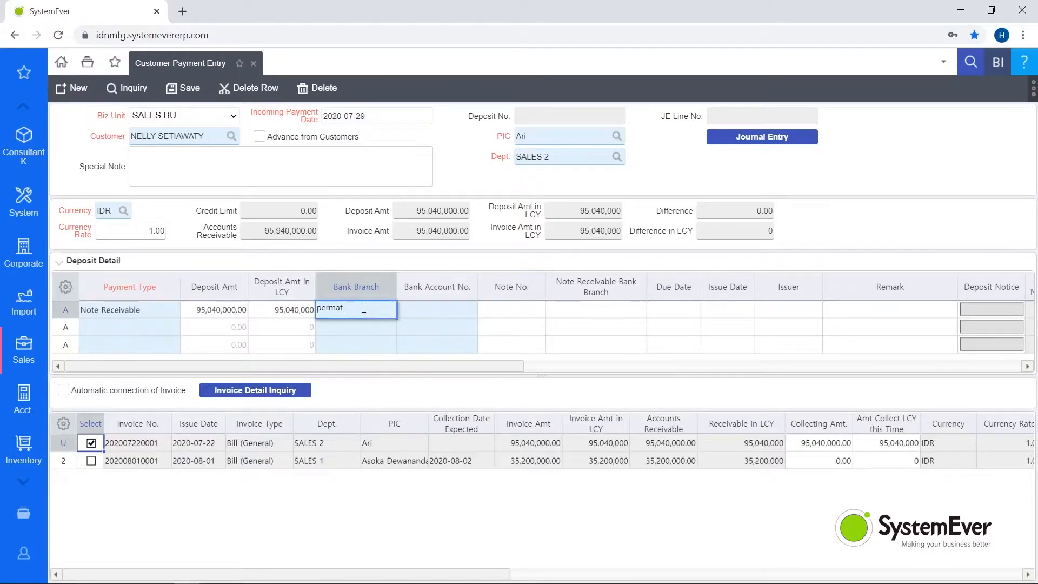
key(Tab)
text(9)
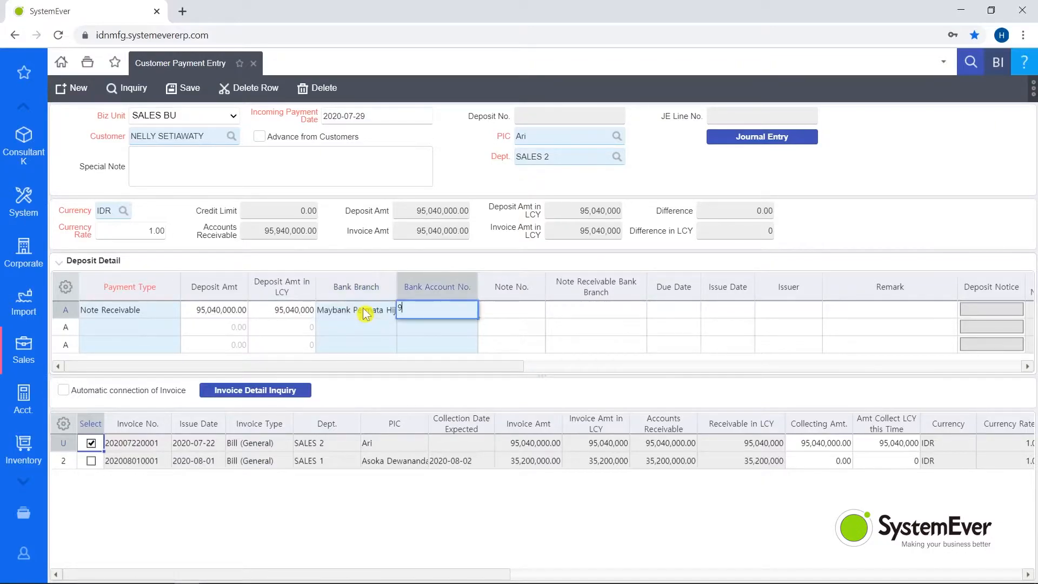
key(Tab)
key(BackSpace)
text(8)
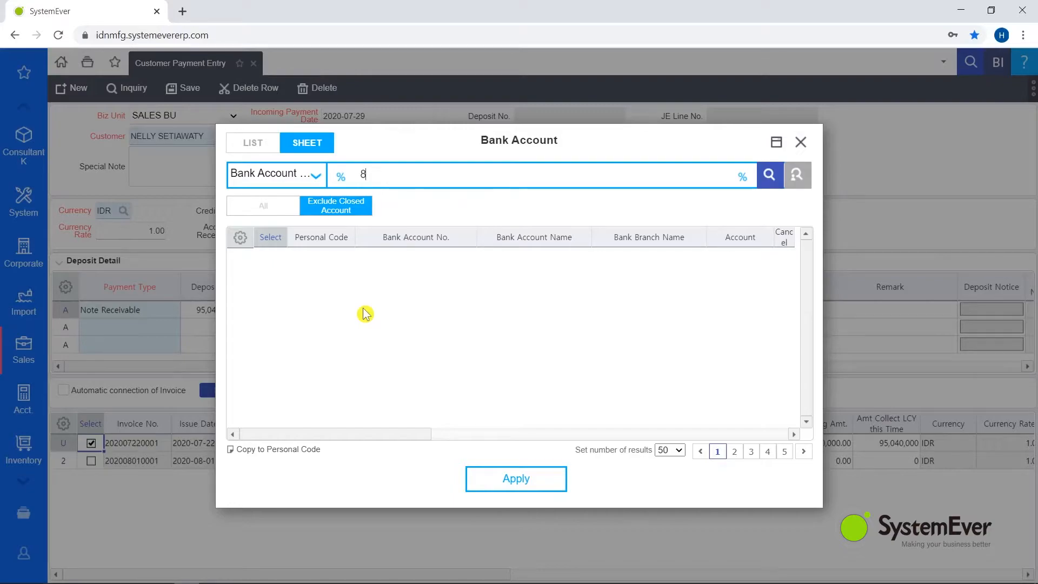
click(769, 175)
double_click(416, 259)
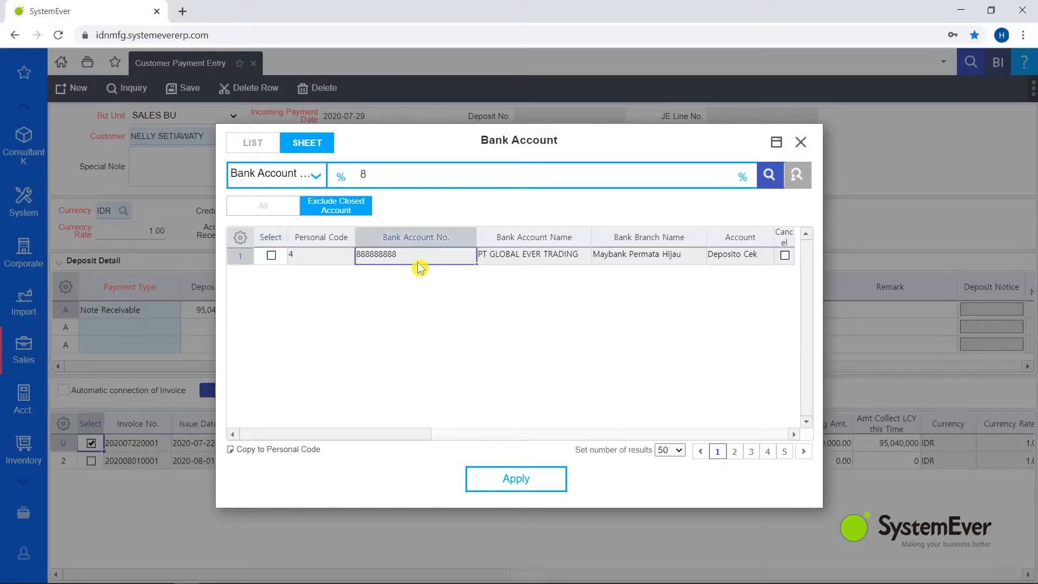
Step: Enter note number 200 and the note receivable bank branch "Maybank Pemata Hijau" on the deposit line
click(498, 320)
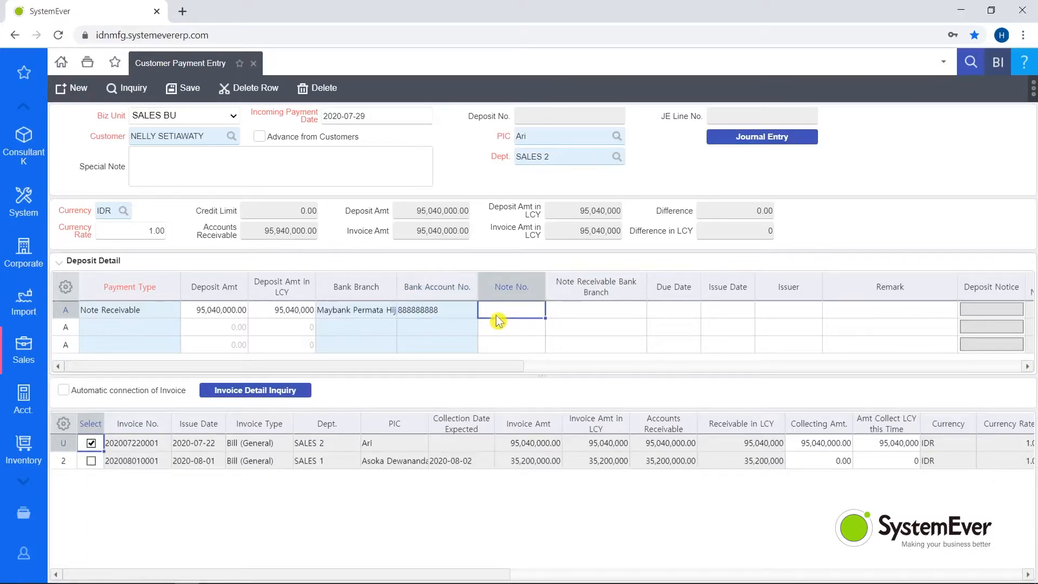
text(20)
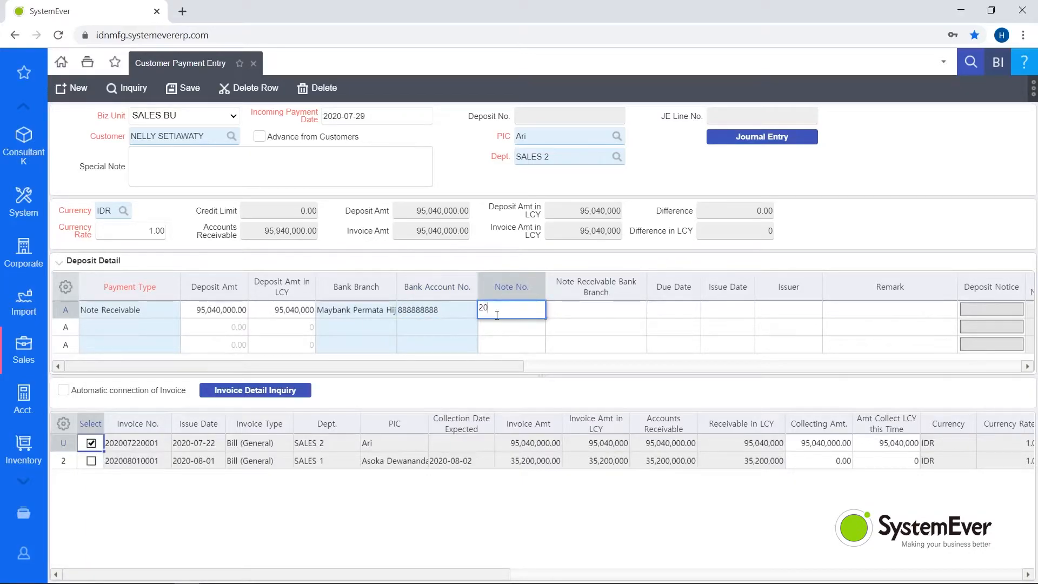
text(0)
key(Tab)
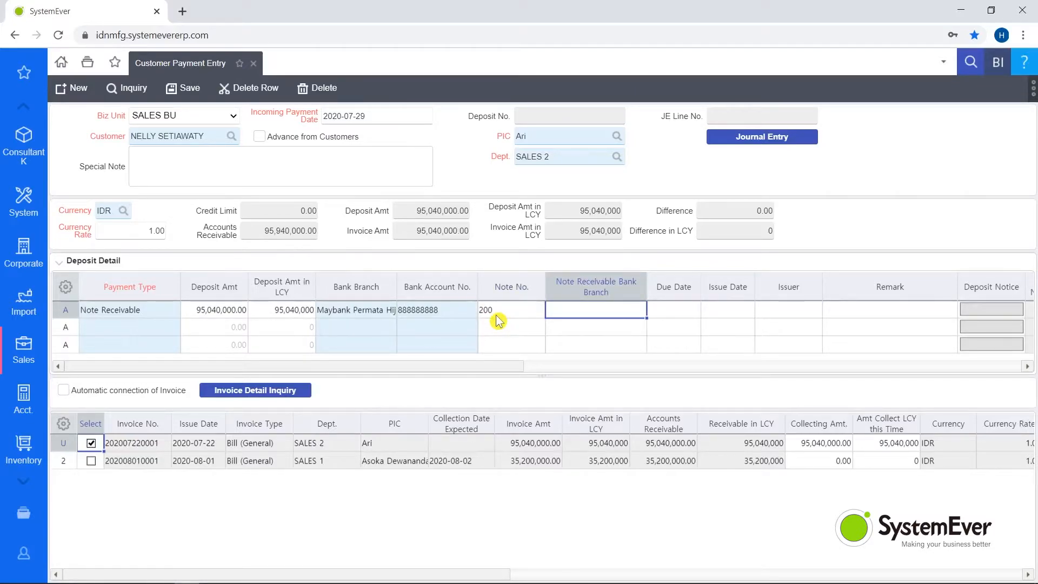
text(Maybank P)
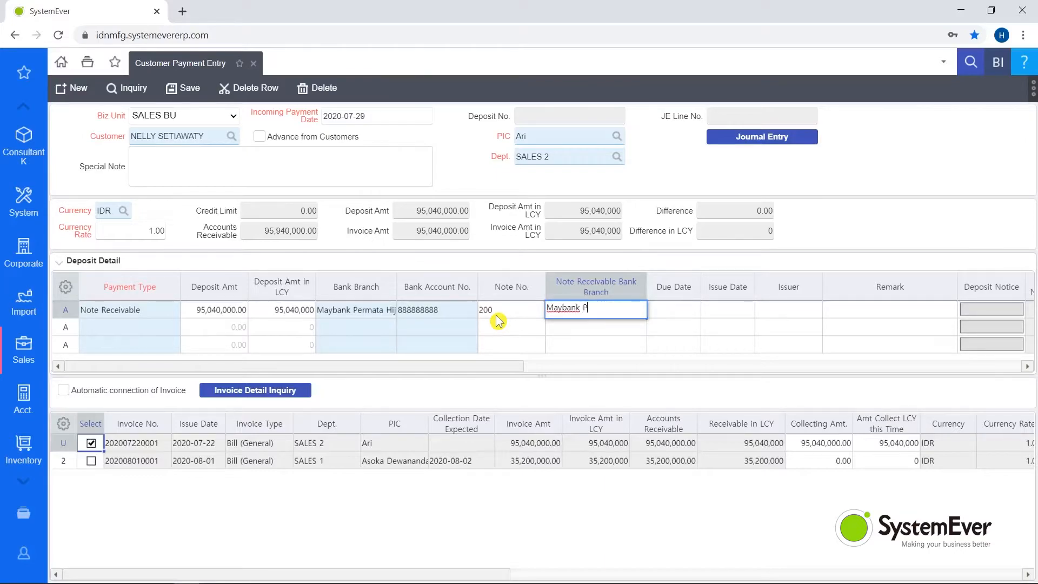
text(emata Hijau)
key(Tab)
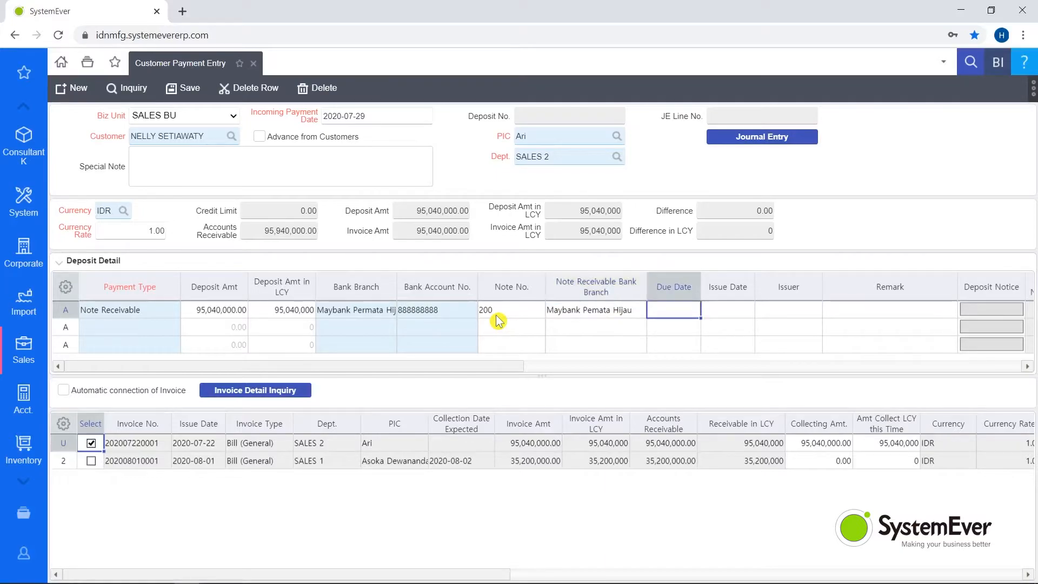
Step: Set the note's due date to 2020-08-22 and its issue date to 2020-07-22
text(2020-08-22)
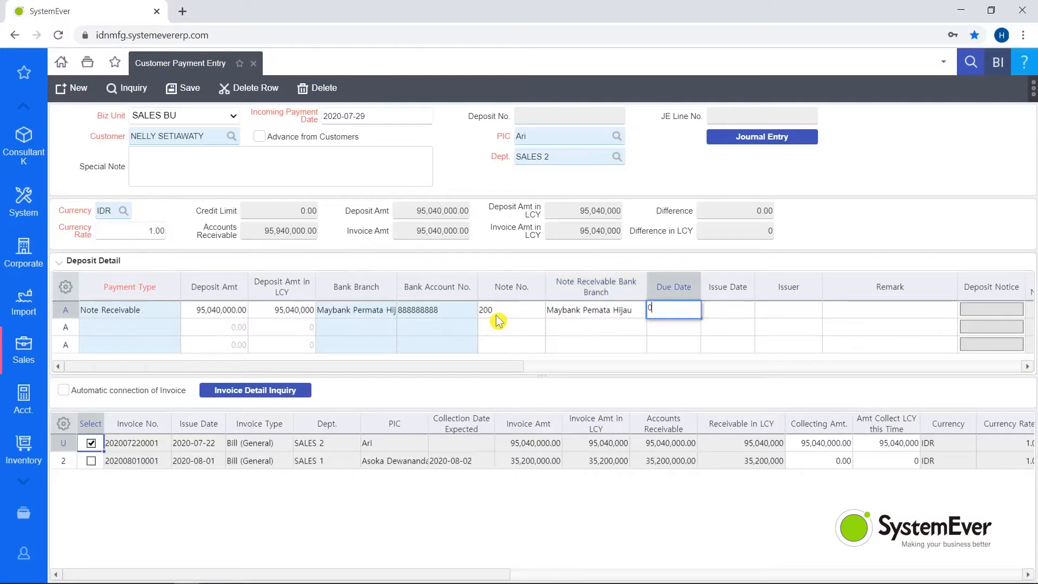
key(Tab)
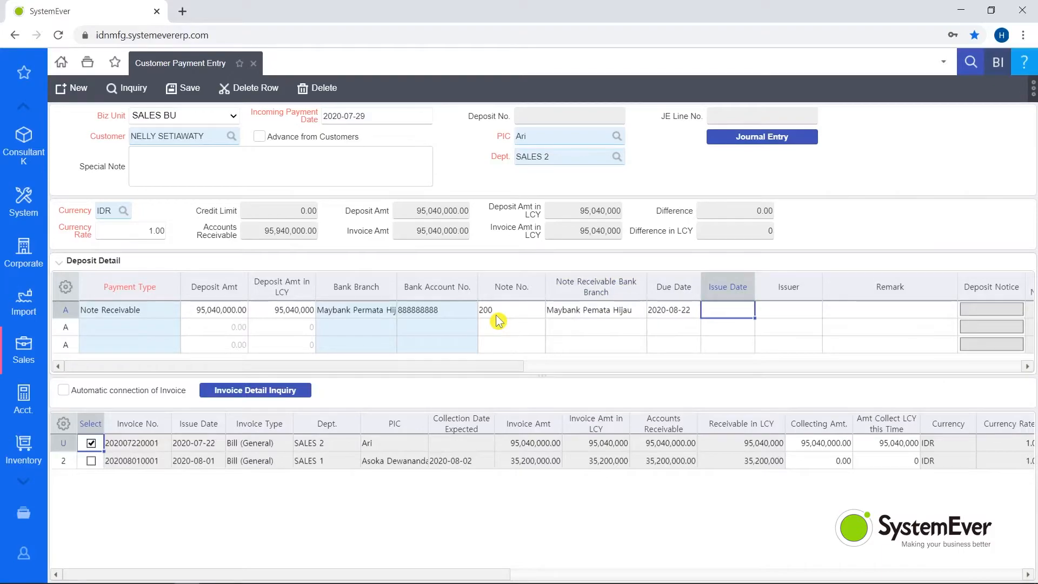
text(2020-07-22)
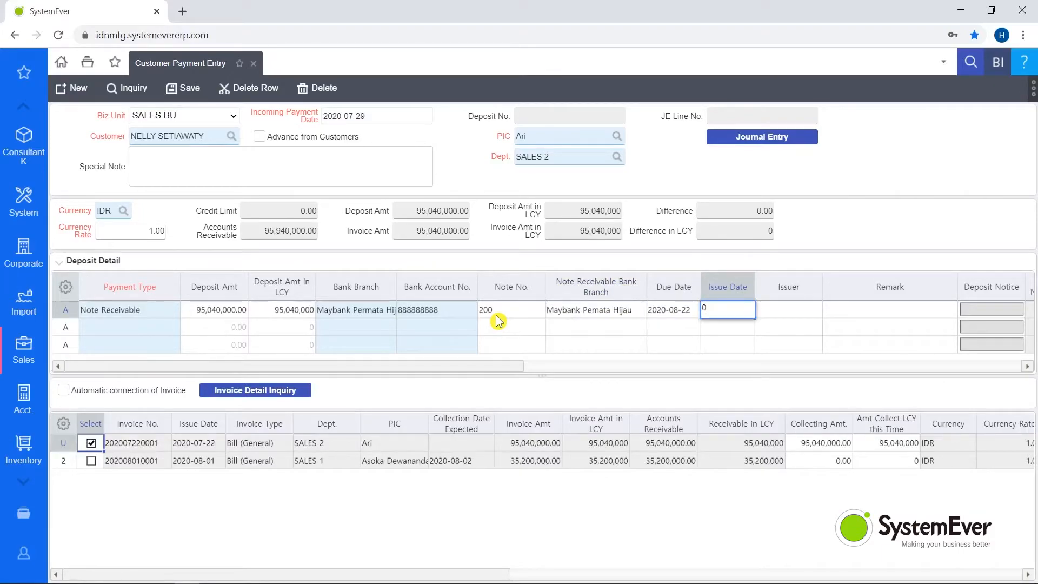
key(Tab)
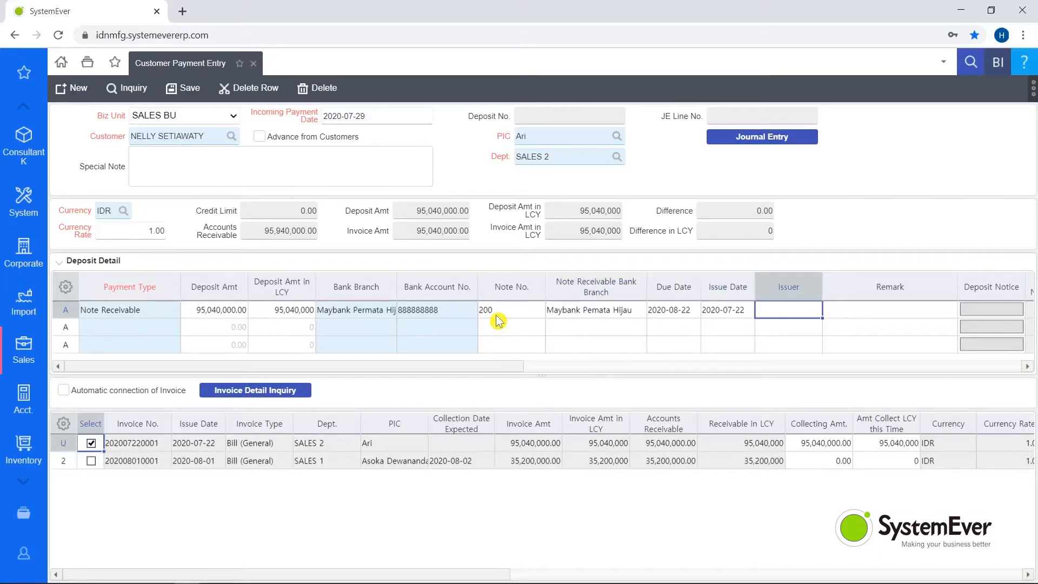
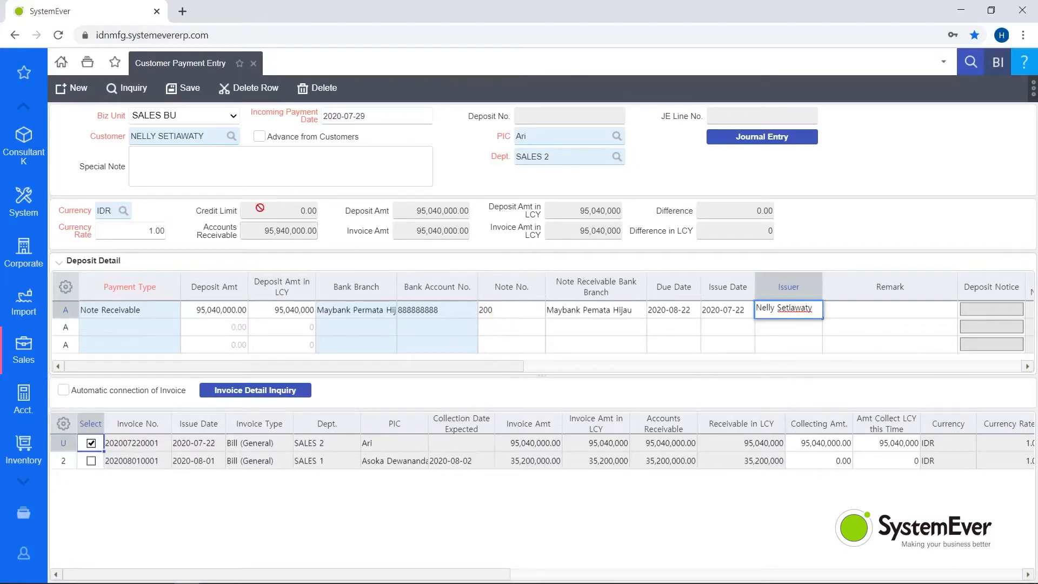
Step: Enter the customer's full name as the note's issuer and save the customer payment
click(178, 102)
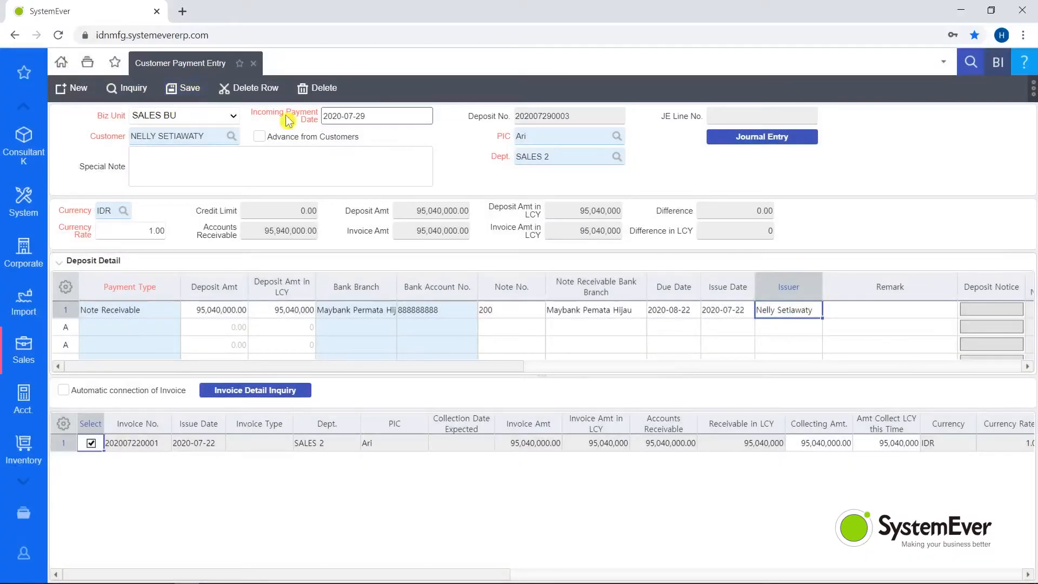
Step: Open the automatic journal entry for the customer payment and try to save it
click(753, 144)
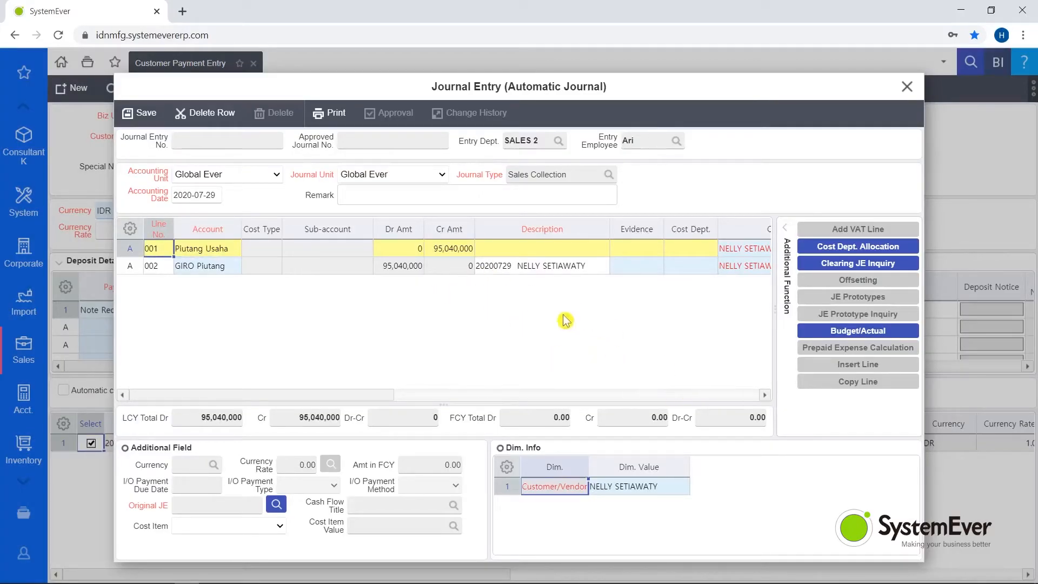
drag(300, 400, 247, 403)
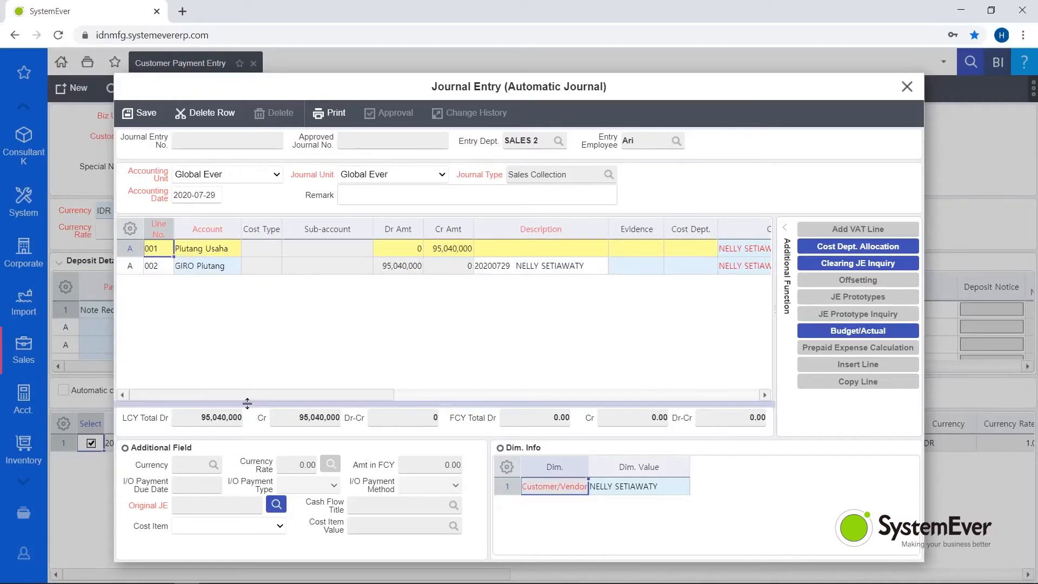
click(142, 120)
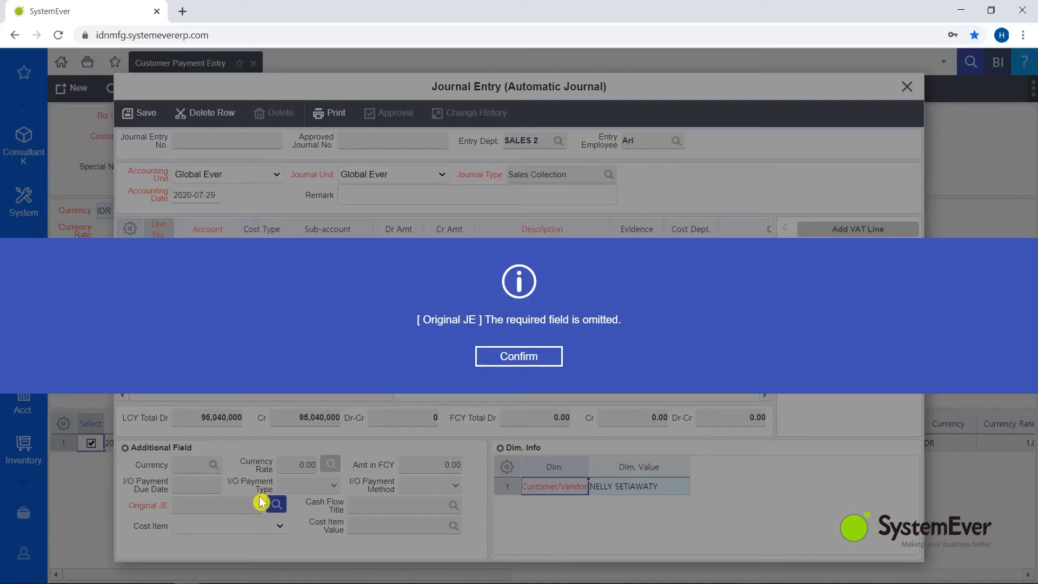
click(514, 356)
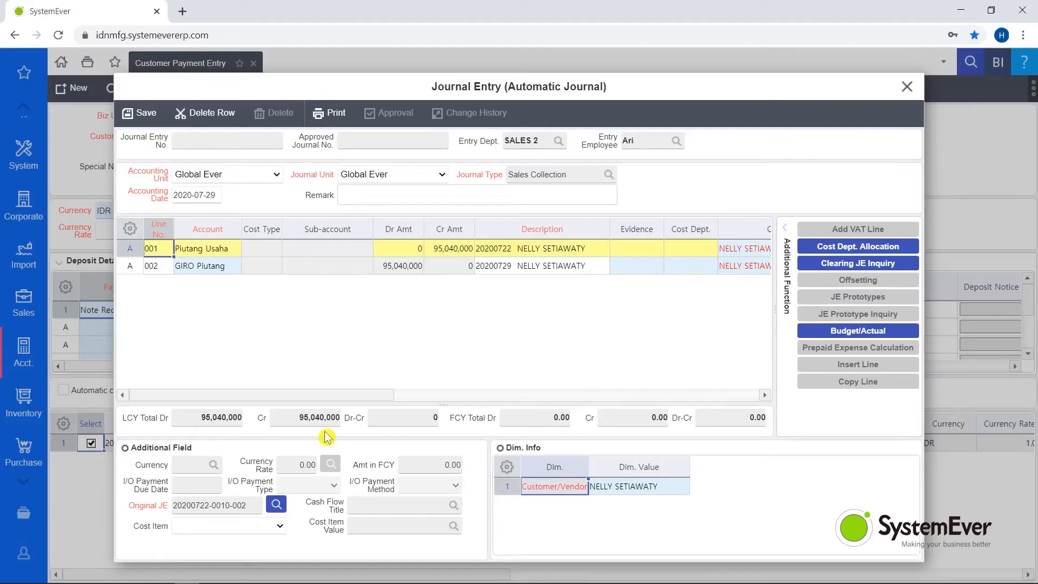
click(141, 127)
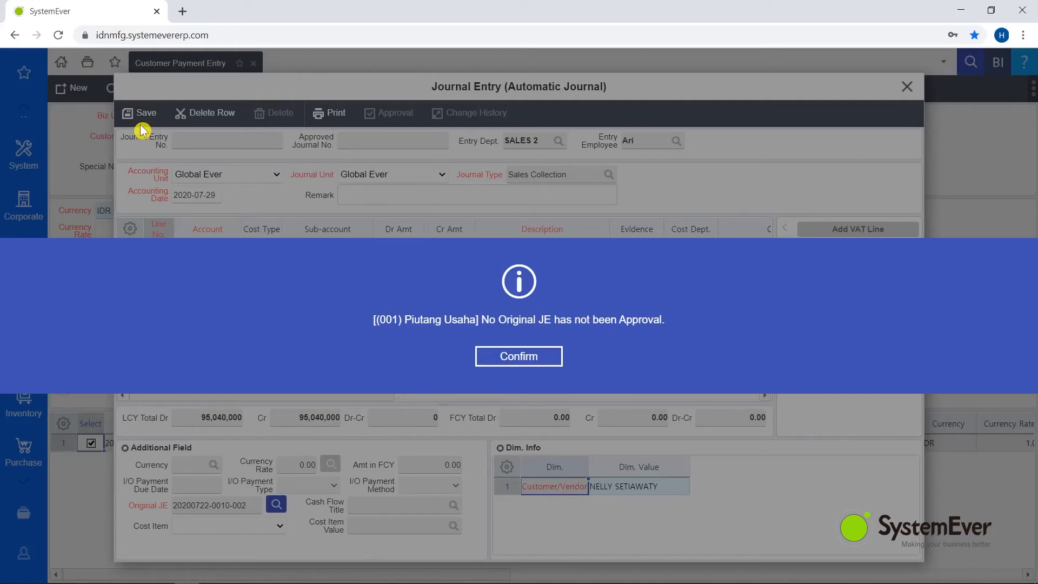
click(517, 363)
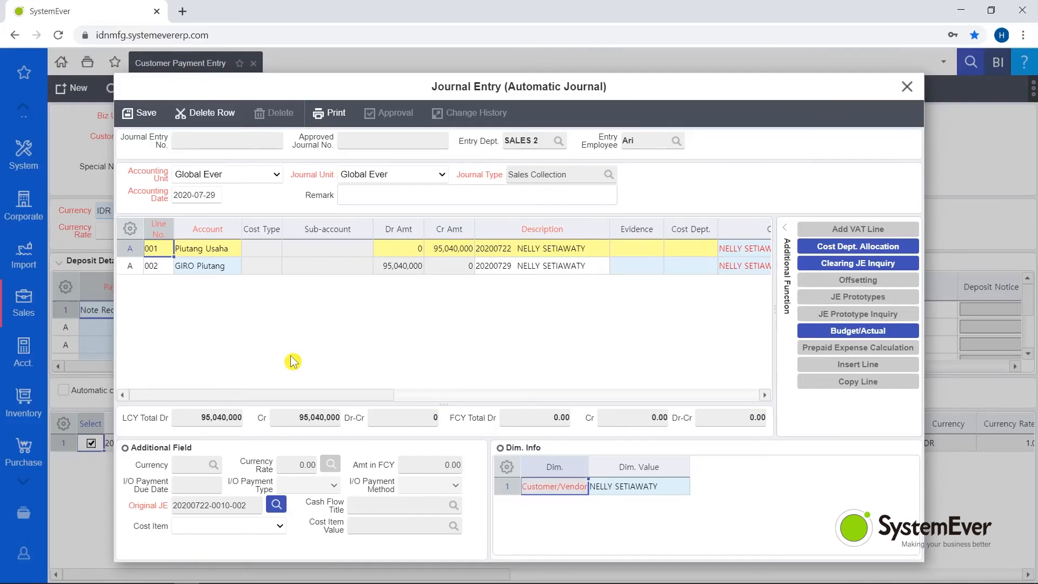
click(133, 118)
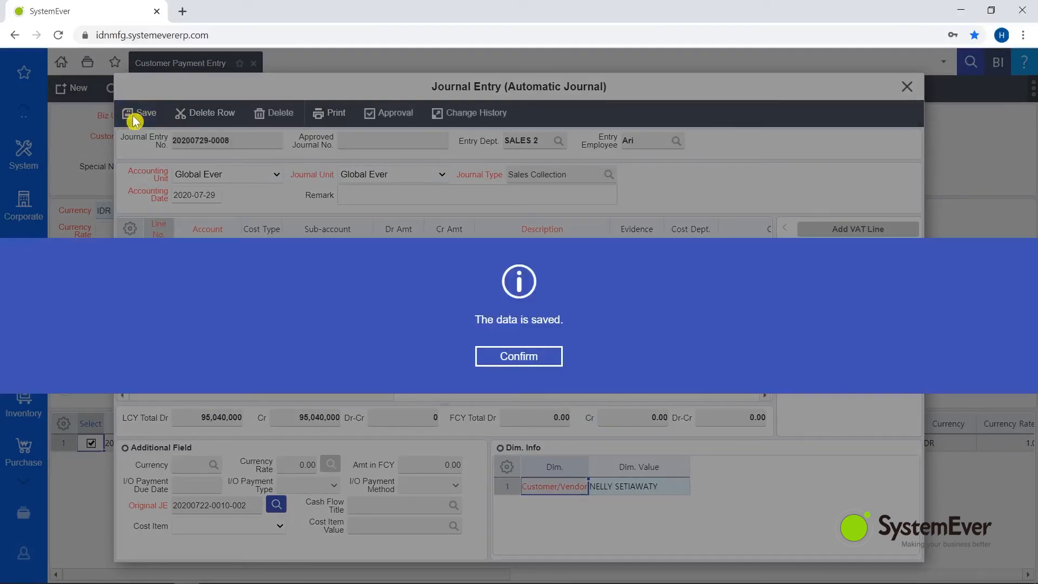
click(484, 357)
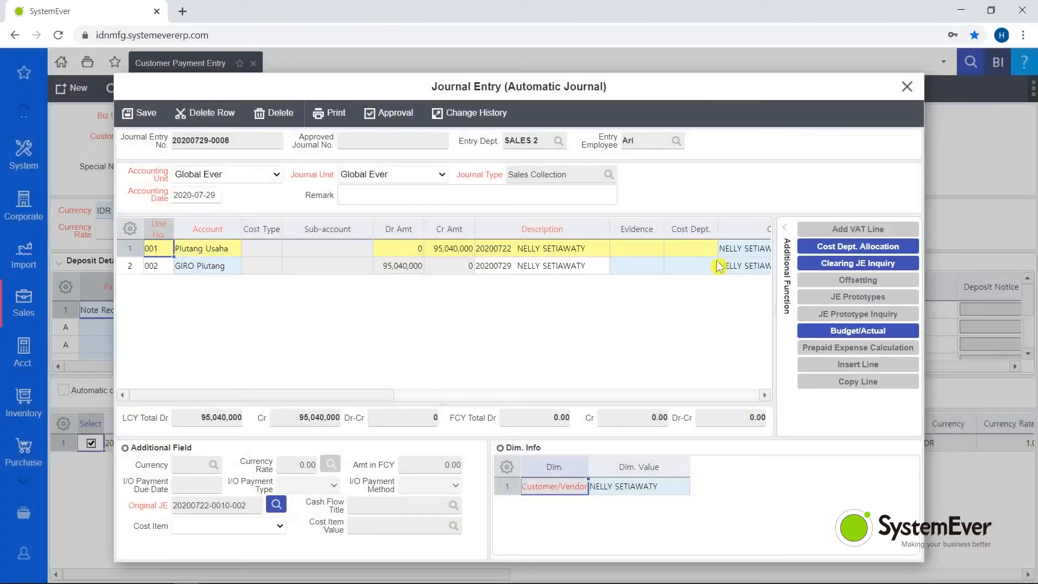
click(907, 86)
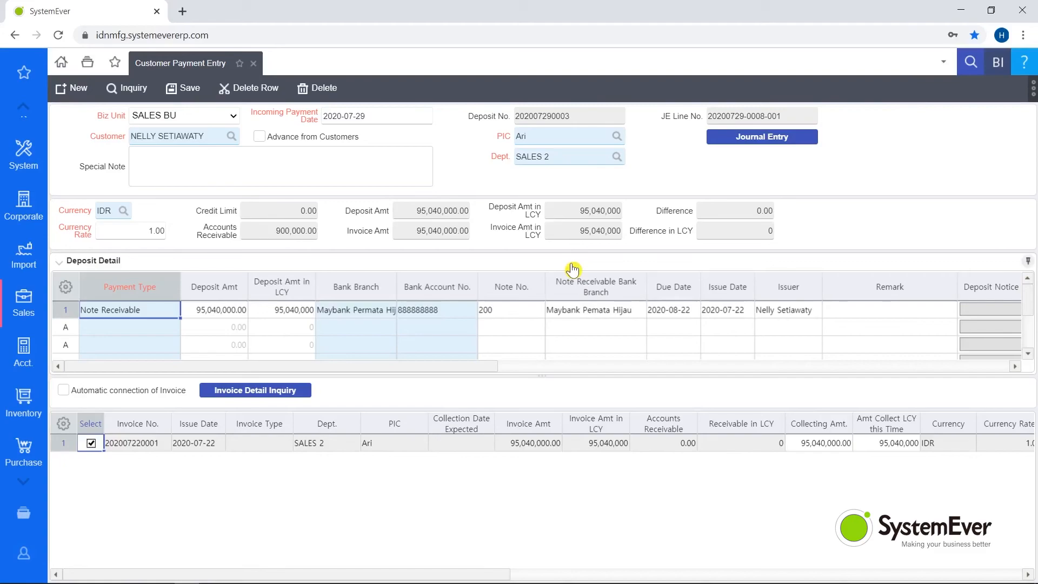